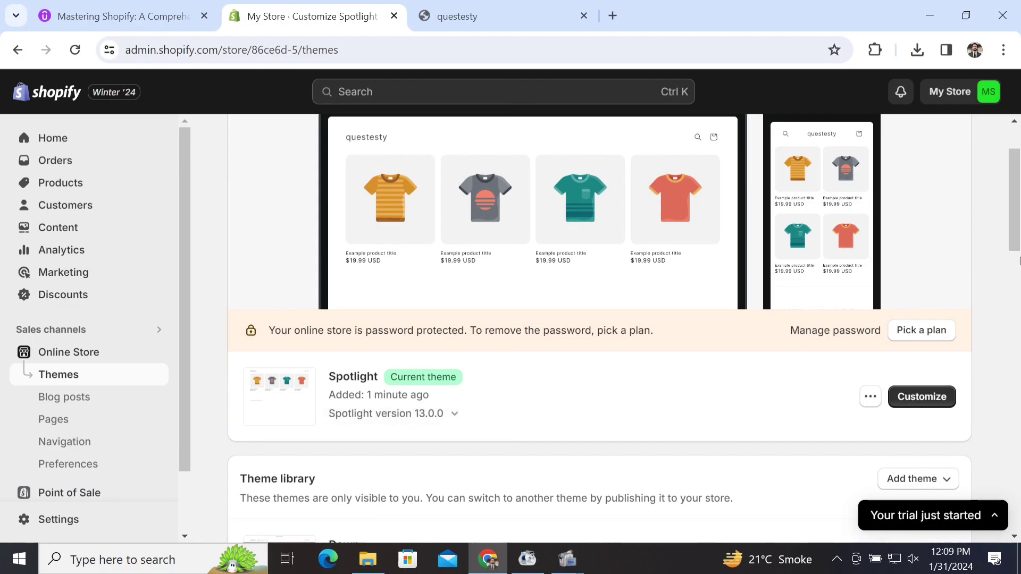
- Browse the free themes on Online Store > Themes, then open the Theme Store's 178-theme listing
{"action": "scroll", "coordinate": [1018, 271], "scroll_direction": "down", "scroll_amount": 3}
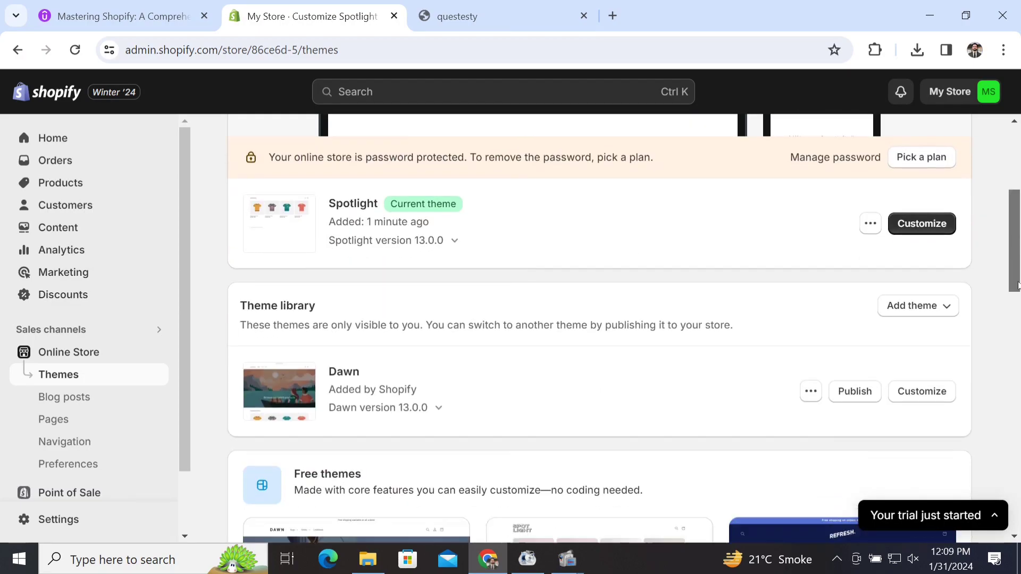
{"action": "scroll", "coordinate": [1018, 286], "scroll_direction": "down", "scroll_amount": 3}
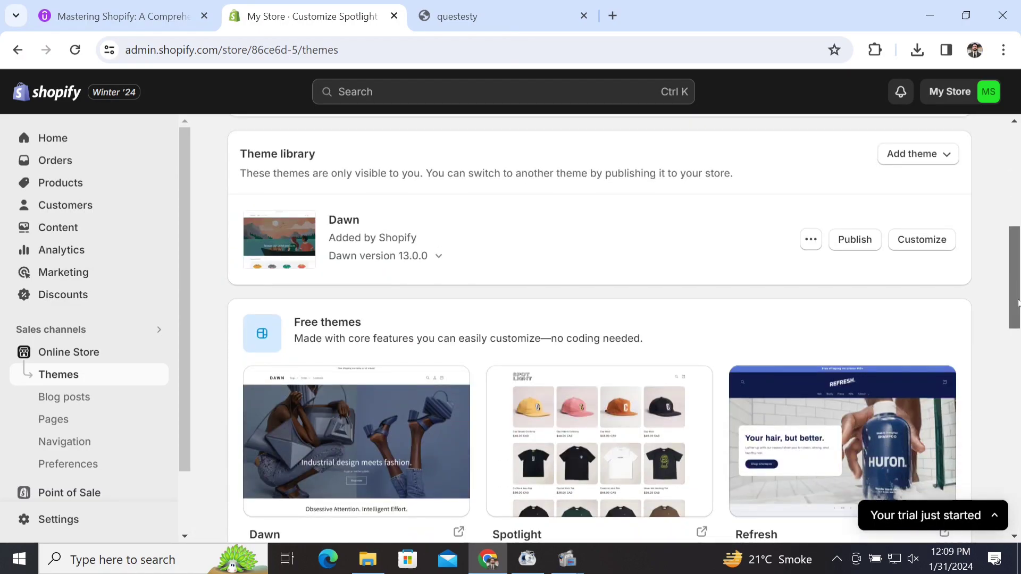
{"action": "left_click_drag", "start_coordinate": [1019, 304], "coordinate": [1018, 406]}
{"action": "mouse_move", "coordinate": [653, 392]}
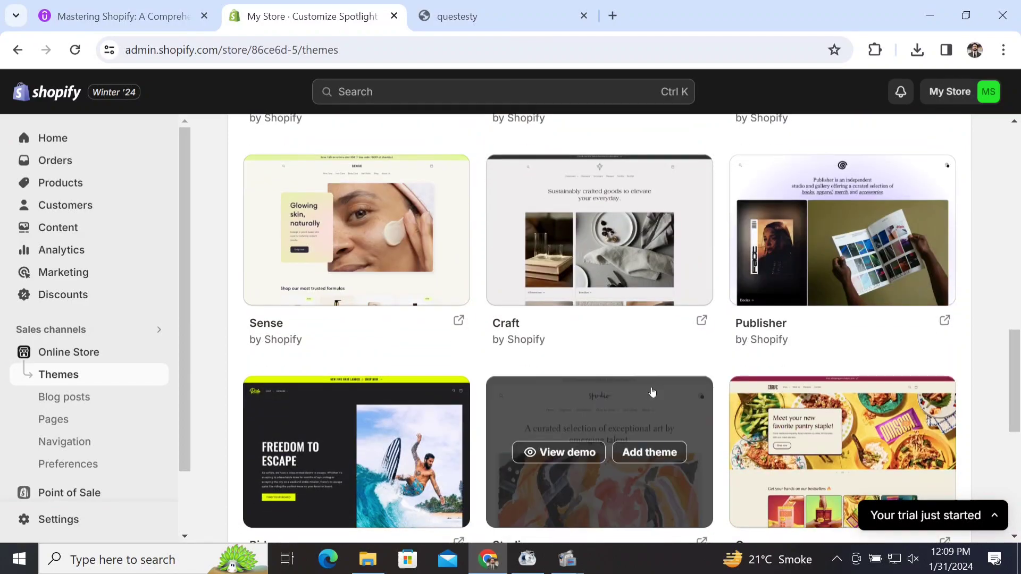
{"action": "left_click_drag", "start_coordinate": [1006, 367], "coordinate": [1017, 474]}
{"action": "scroll", "coordinate": [1006, 371], "scroll_direction": "up", "scroll_amount": 1}
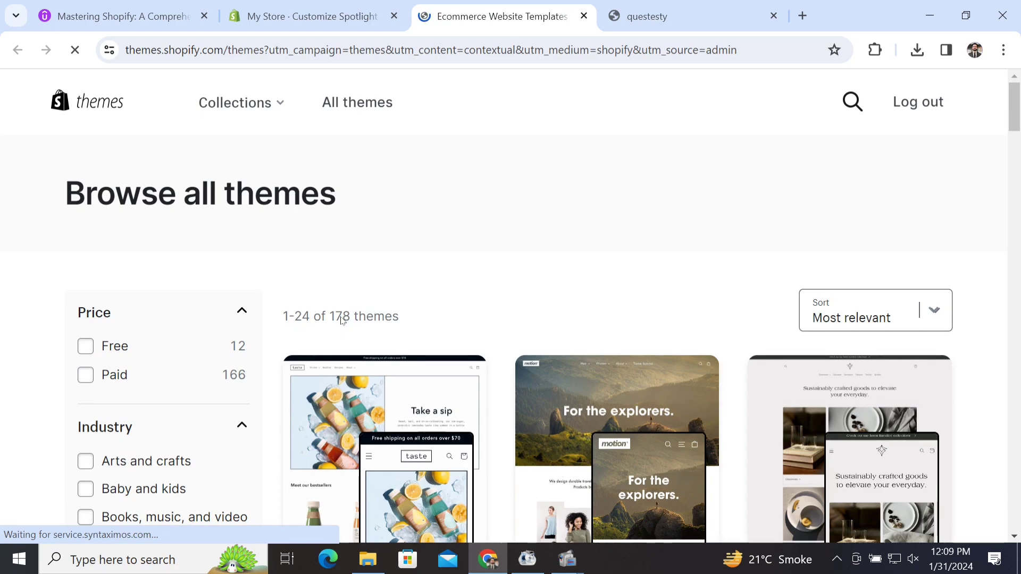
- Filter the Theme Store to Free and browse the 12 free themes like Ride, Refresh and Sense
{"action": "left_click", "coordinate": [86, 346]}
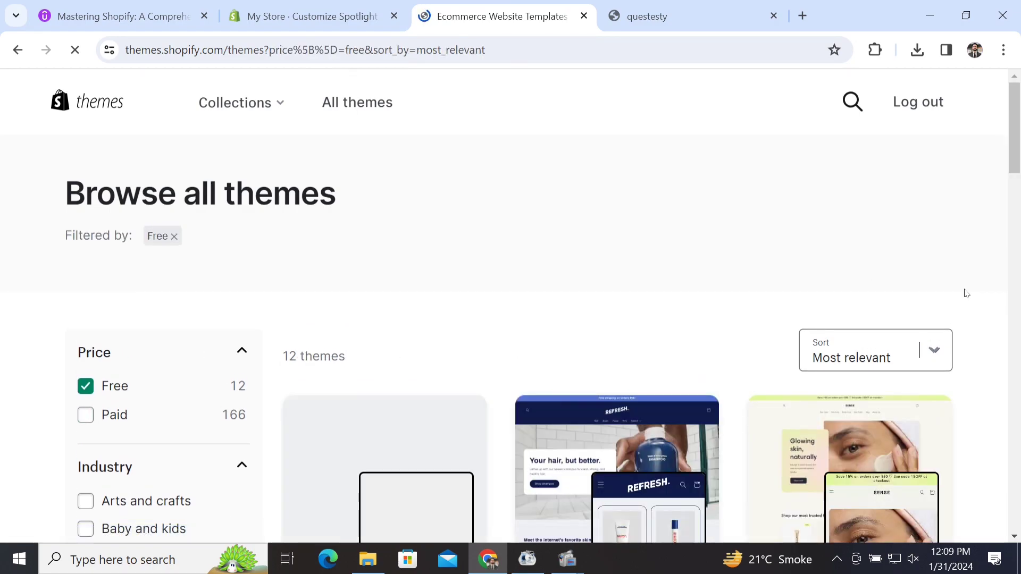
{"action": "scroll", "coordinate": [1019, 184], "scroll_direction": "down", "scroll_amount": 5}
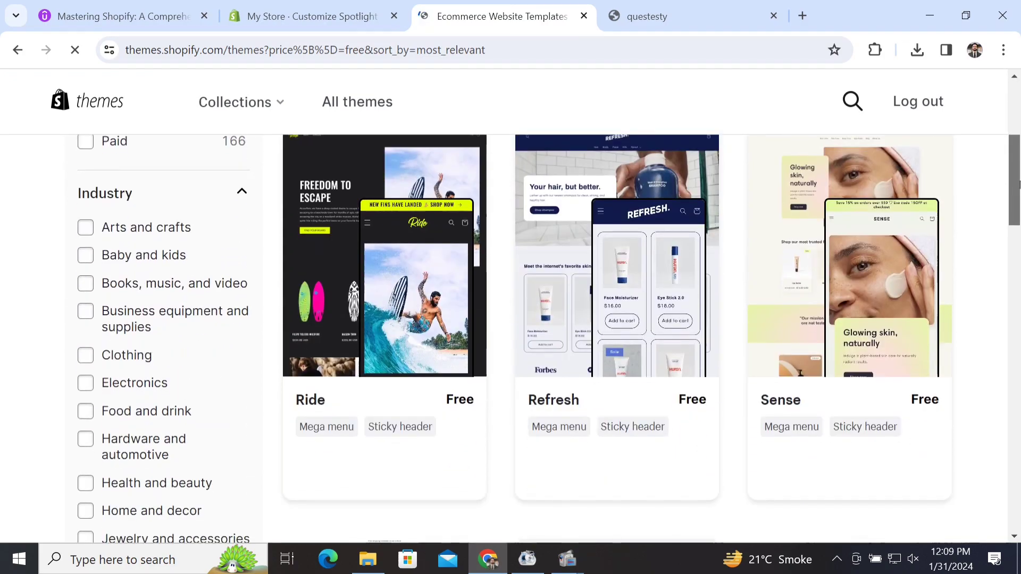
{"action": "left_click_drag", "start_coordinate": [1019, 184], "coordinate": [1019, 223]}
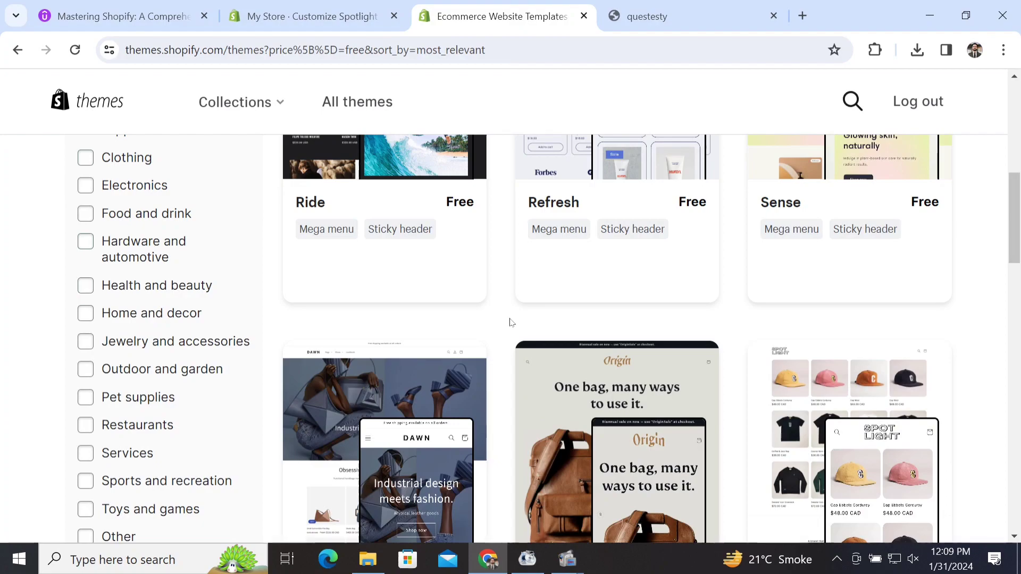
{"action": "left_click_drag", "start_coordinate": [1019, 233], "coordinate": [1019, 173]}
- Switch the price filter to Paid and add a Clothing industry filter, showing Select, Impulse and Prestige
{"action": "left_click", "coordinate": [89, 257]}
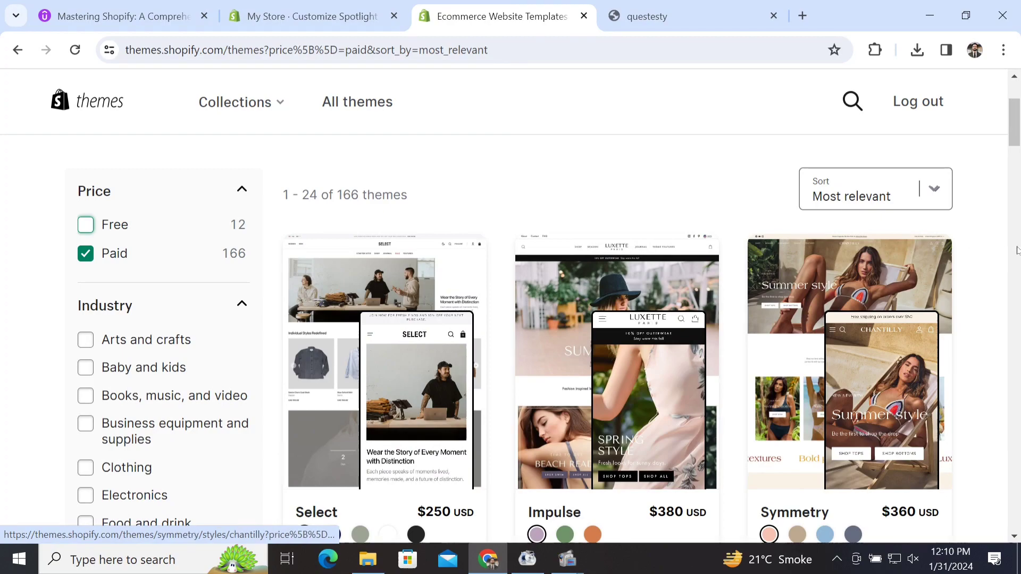
{"action": "left_click_drag", "start_coordinate": [1016, 118], "coordinate": [1016, 171]}
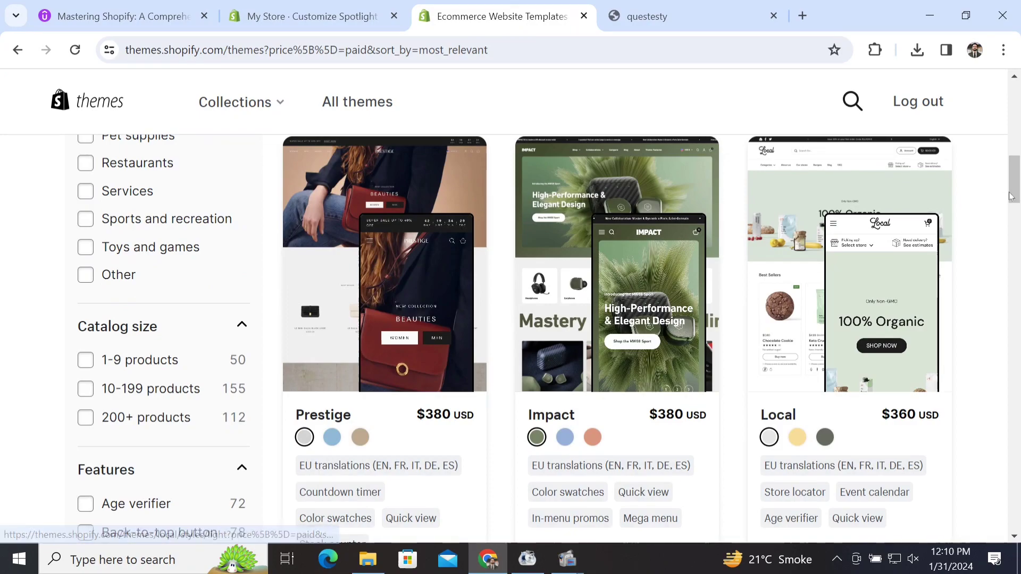
{"action": "left_click_drag", "start_coordinate": [1010, 196], "coordinate": [1018, 150]}
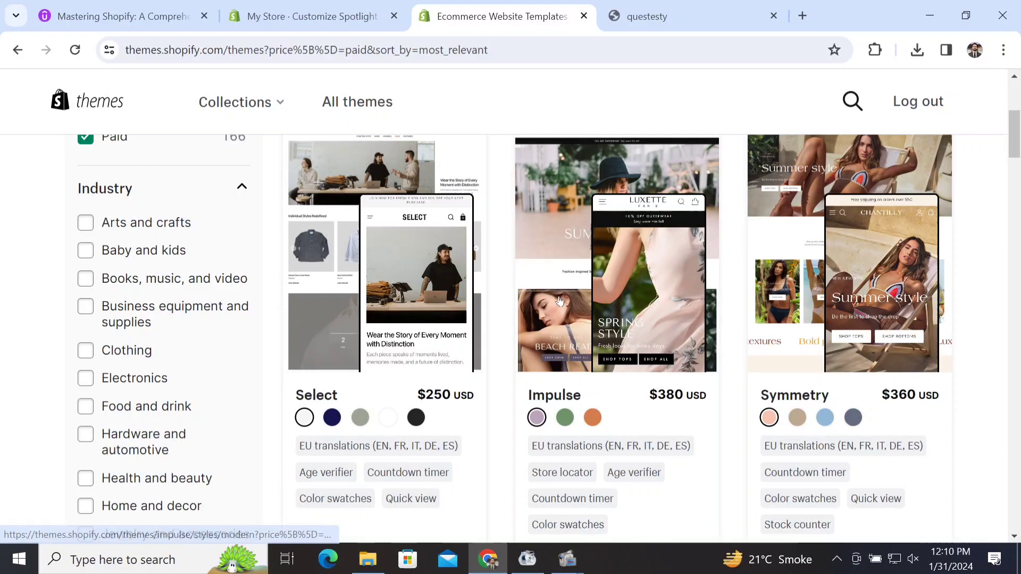
{"action": "left_click", "coordinate": [86, 351]}
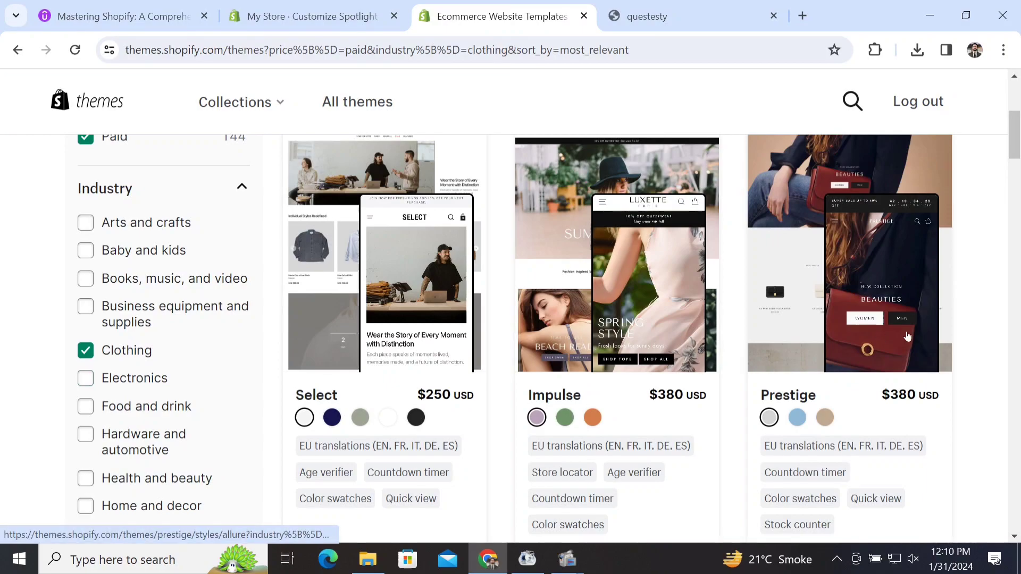
{"action": "mouse_move", "coordinate": [1016, 158]}
{"action": "left_mouse_down"}
{"action": "mouse_move", "coordinate": [1016, 226]}
{"action": "mouse_move", "coordinate": [1013, 150]}
{"action": "left_mouse_up"}
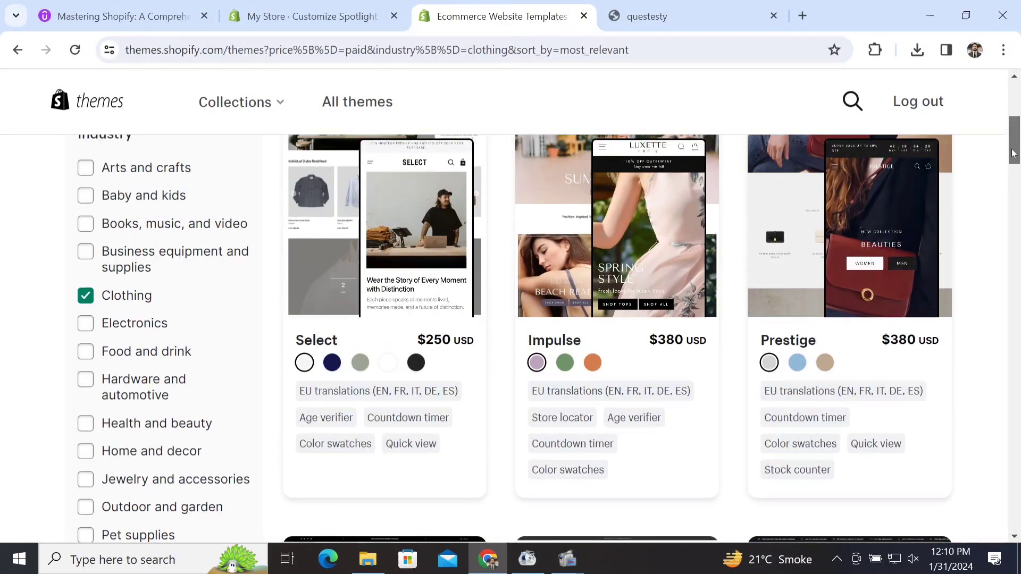
{"action": "left_click", "coordinate": [83, 293]}
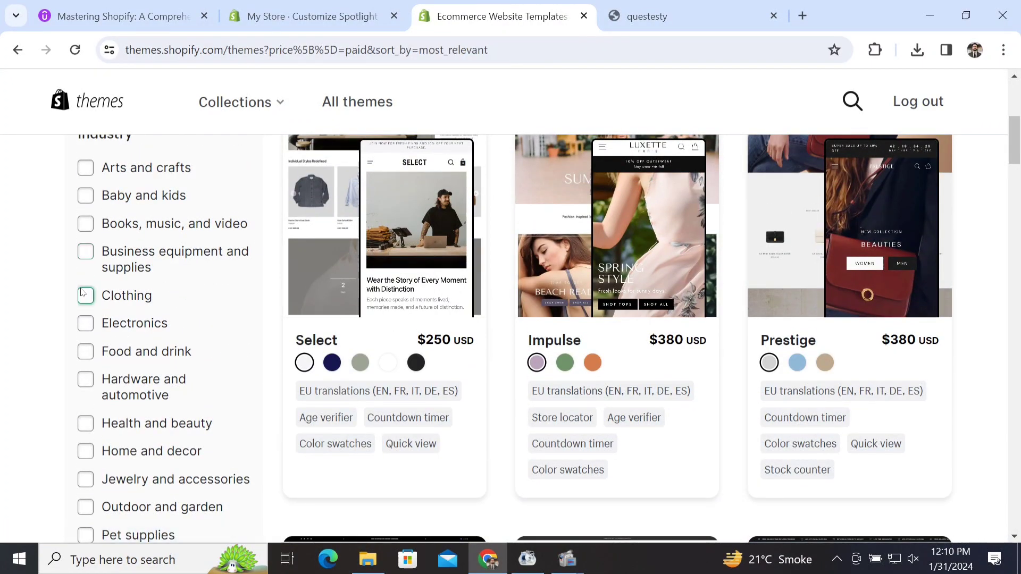
{"action": "left_click", "coordinate": [86, 168]}
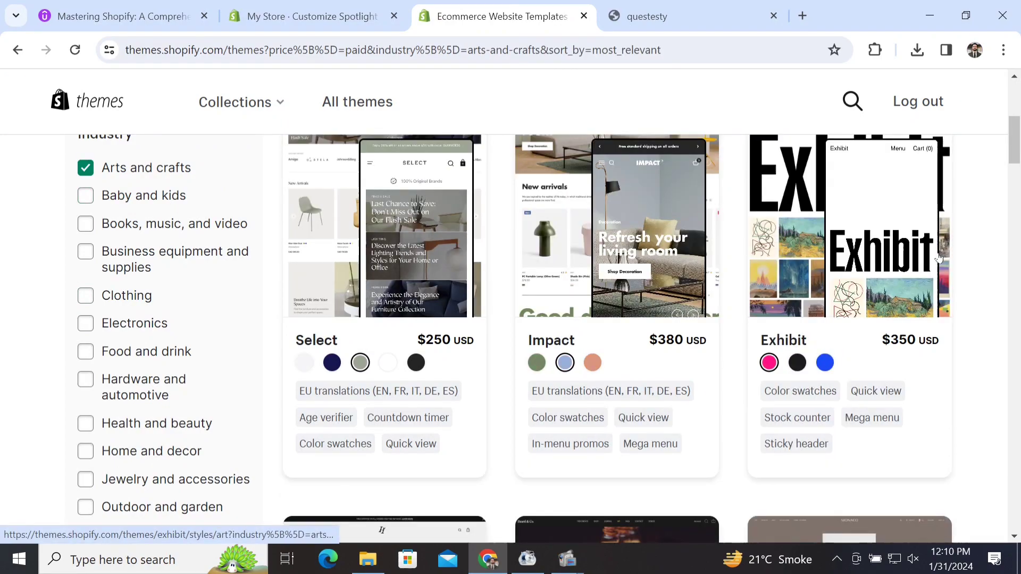
{"action": "mouse_move", "coordinate": [1015, 142]}
{"action": "left_mouse_down"}
{"action": "mouse_move", "coordinate": [1015, 203]}
{"action": "mouse_move", "coordinate": [1015, 127]}
{"action": "left_mouse_up"}
{"action": "scroll", "coordinate": [1015, 169], "scroll_direction": "down", "scroll_amount": 1}
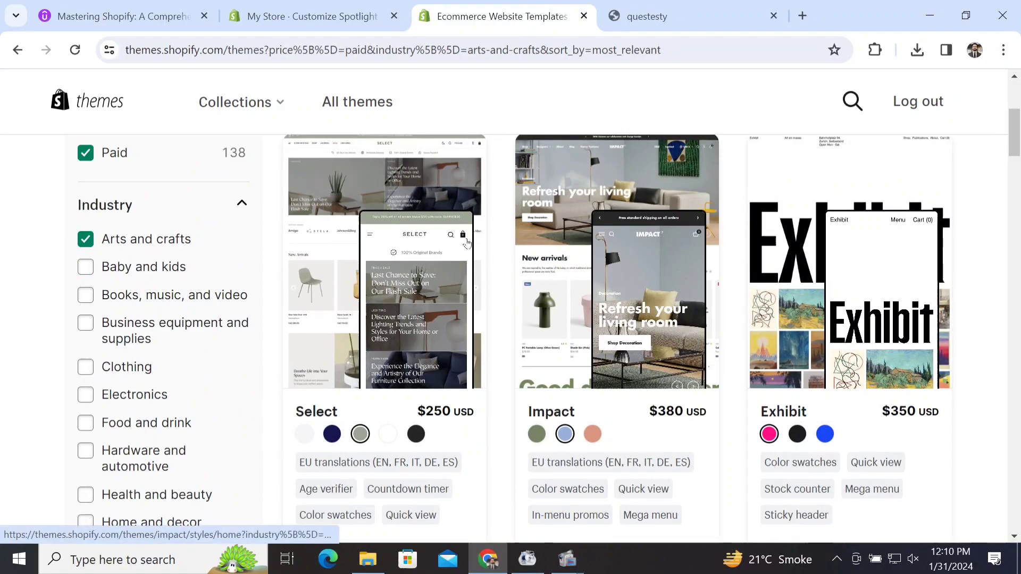
{"action": "left_click", "coordinate": [86, 241]}
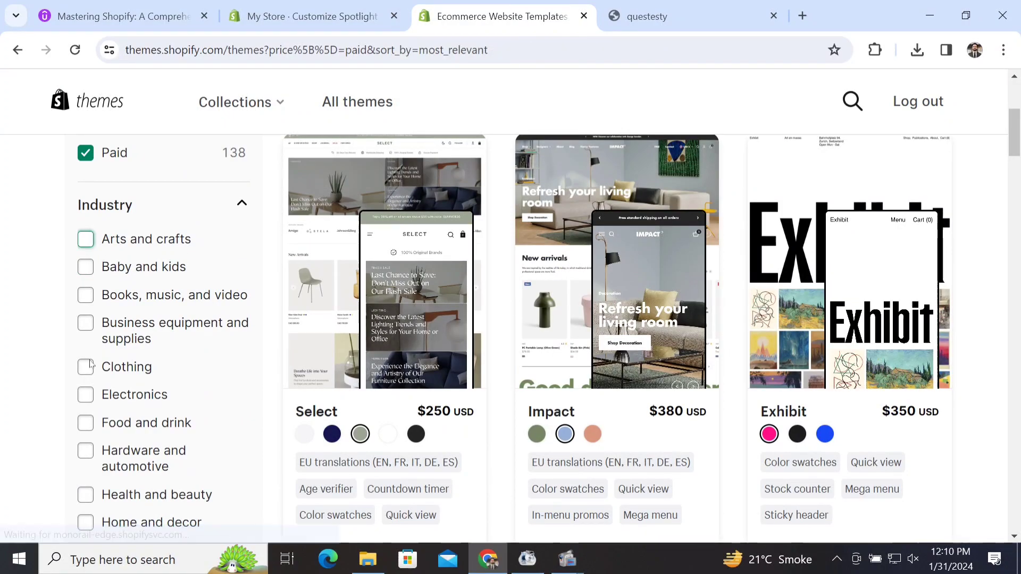
{"action": "left_click", "coordinate": [86, 396]}
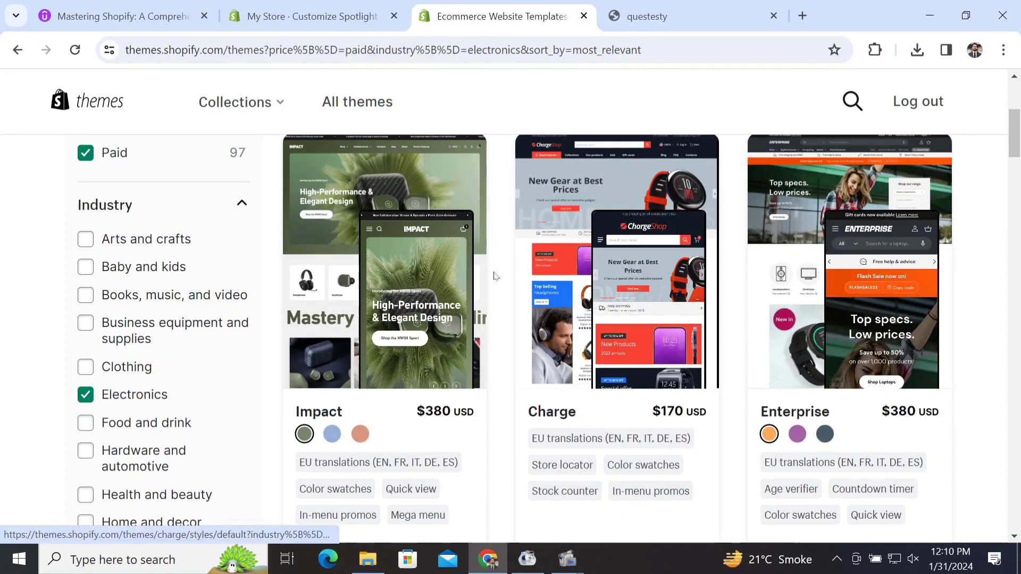
{"action": "mouse_move", "coordinate": [1017, 133]}
{"action": "left_mouse_down"}
{"action": "mouse_move", "coordinate": [1017, 237]}
{"action": "mouse_move", "coordinate": [1007, 124]}
{"action": "left_mouse_up"}
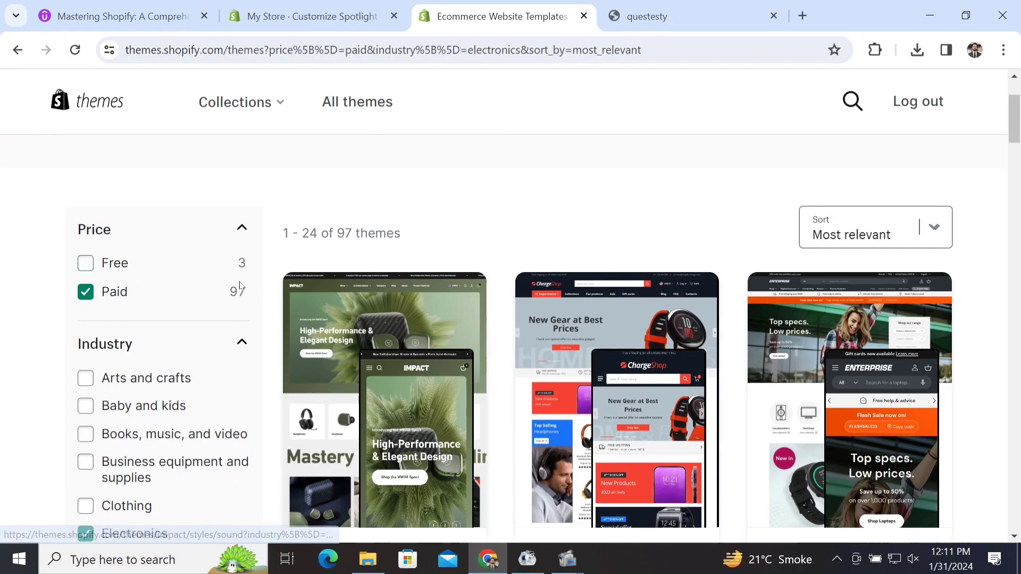
- Reset filters to Free only with no Electronics industry, then open the Refresh theme page
{"action": "left_click", "coordinate": [86, 292]}
{"action": "left_click", "coordinate": [86, 263]}
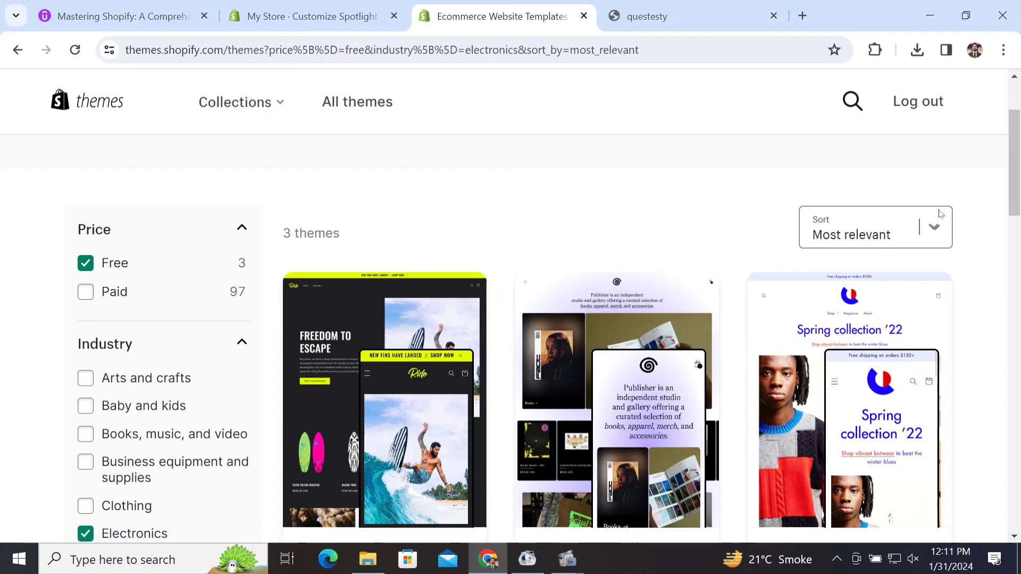
{"action": "left_click", "coordinate": [85, 534]}
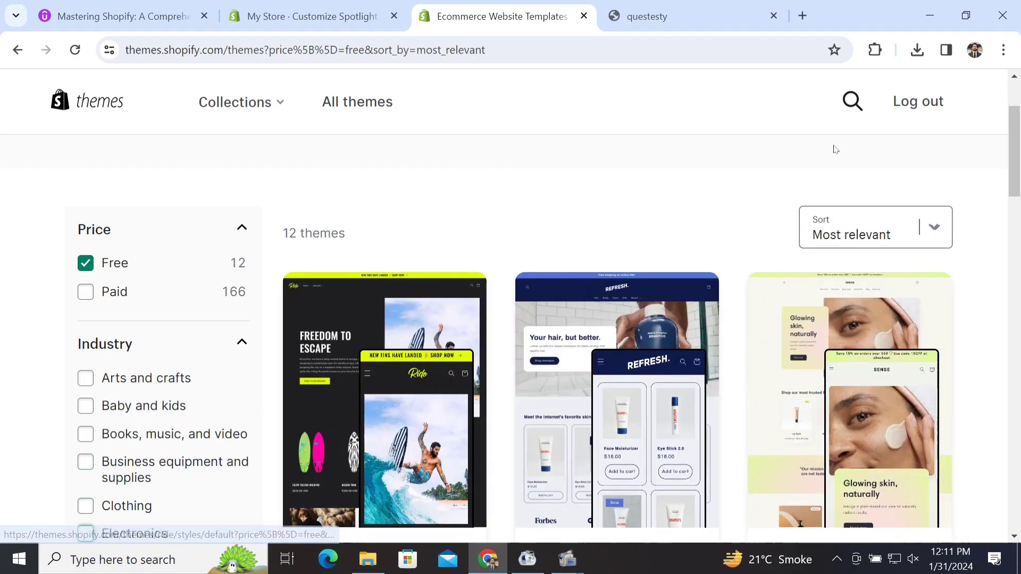
{"action": "left_click_drag", "start_coordinate": [1017, 124], "coordinate": [1017, 154]}
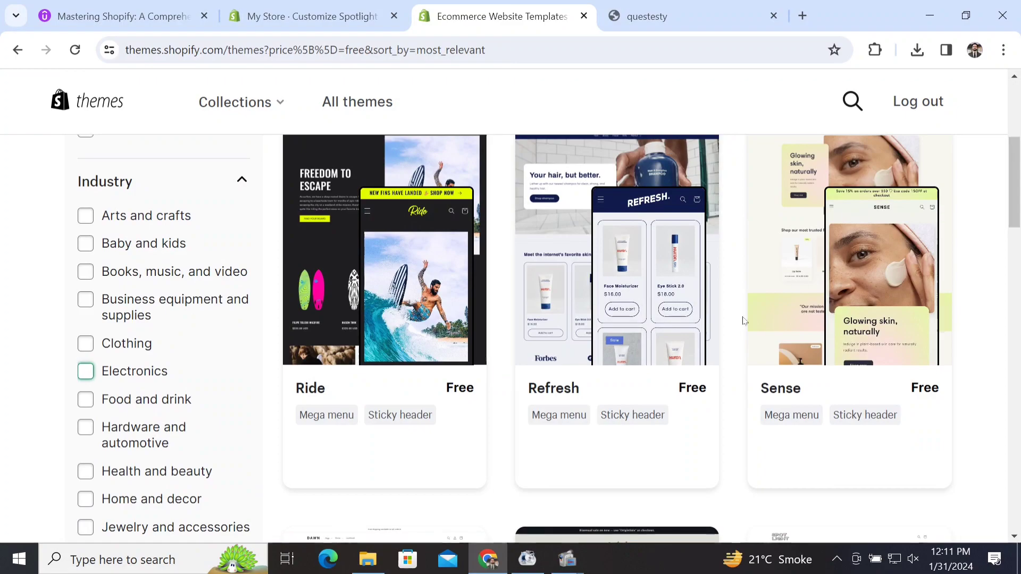
{"action": "left_click", "coordinate": [628, 256]}
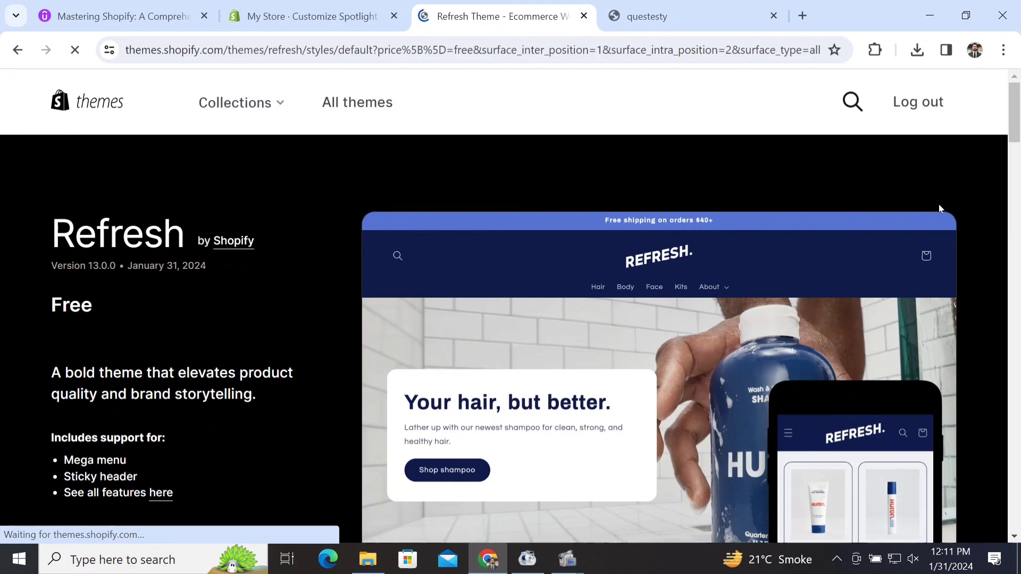
- Add the free Refresh theme (version 13.0.0) to the store with Try theme
{"action": "scroll", "coordinate": [748, 209], "scroll_direction": "down", "scroll_amount": 5}
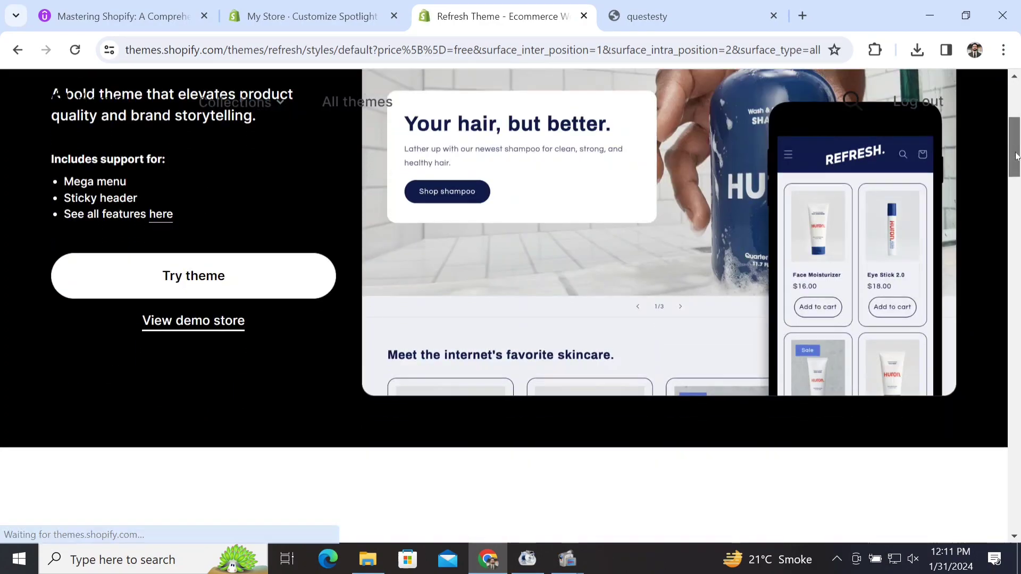
{"action": "left_click", "coordinate": [194, 265]}
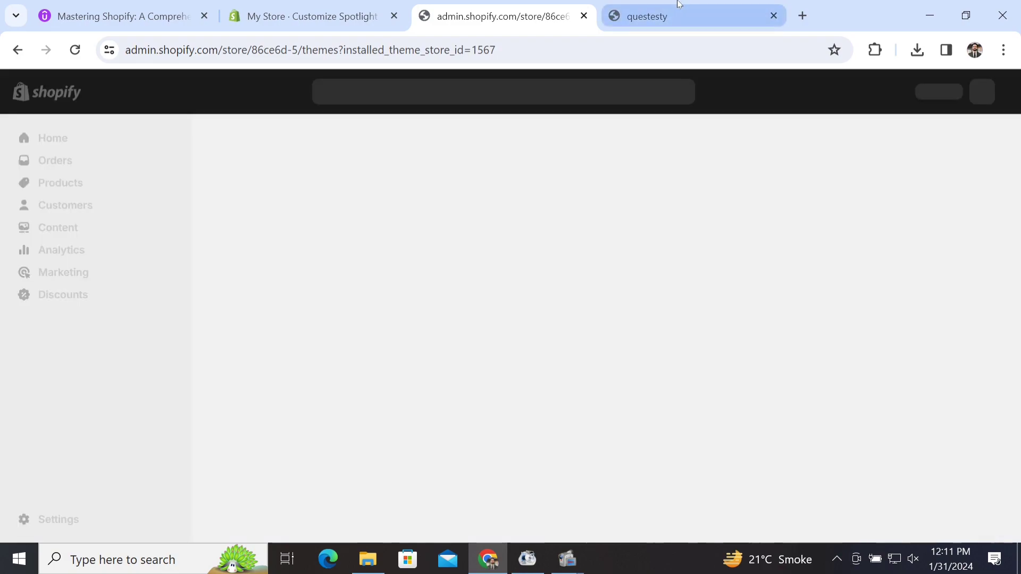
- Back in the admin, dismiss the trial popup and find Refresh marked Just added in the Theme library
{"action": "left_click", "coordinate": [678, 7]}
{"action": "left_click", "coordinate": [462, 14]}
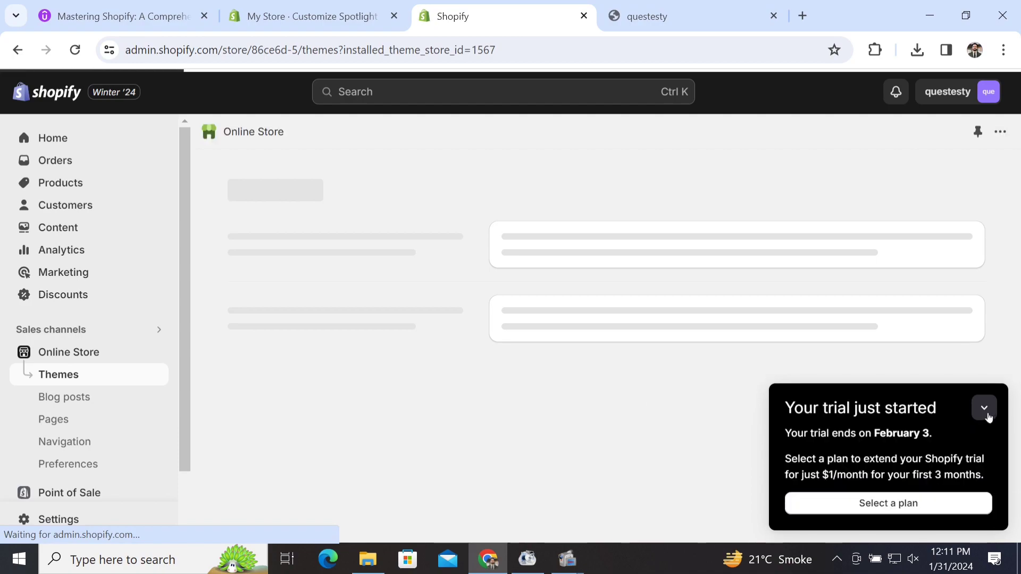
{"action": "left_click", "coordinate": [985, 408]}
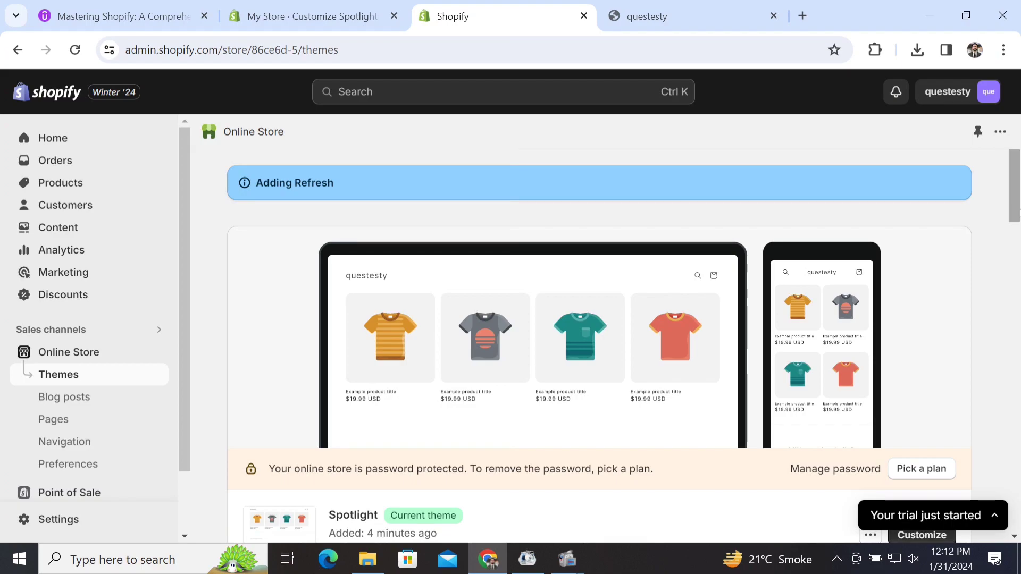
{"action": "left_click_drag", "start_coordinate": [1016, 218], "coordinate": [1018, 294]}
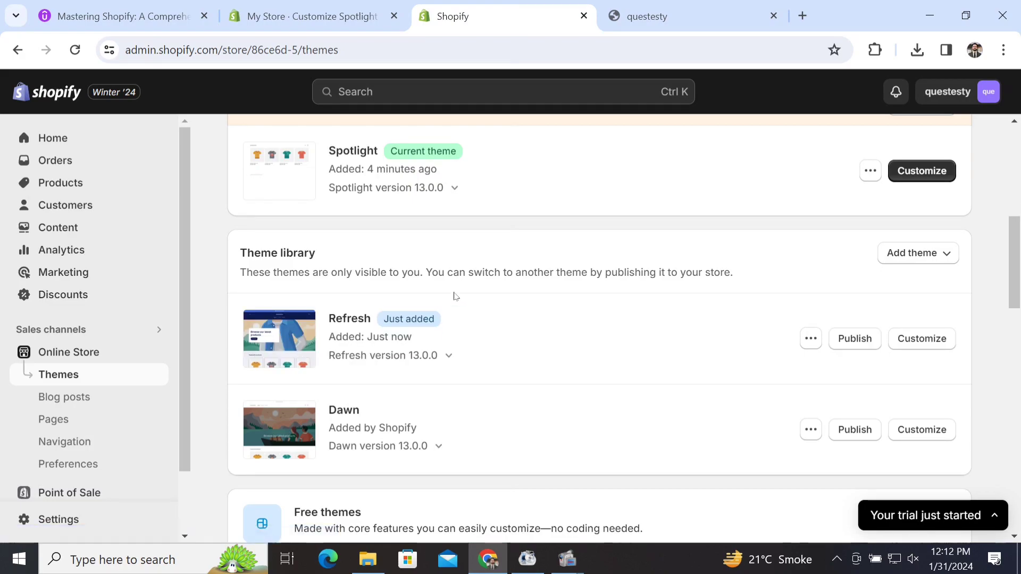
- Publish Refresh in place of Spotlight and view the live storefront's new hero banner design
{"action": "left_click", "coordinate": [853, 347]}
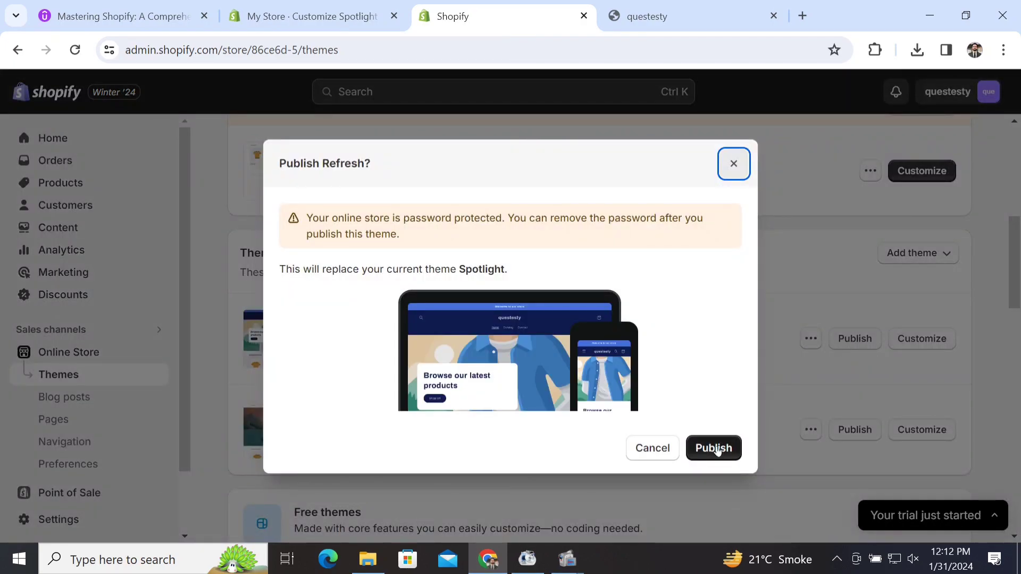
{"action": "left_click", "coordinate": [714, 448]}
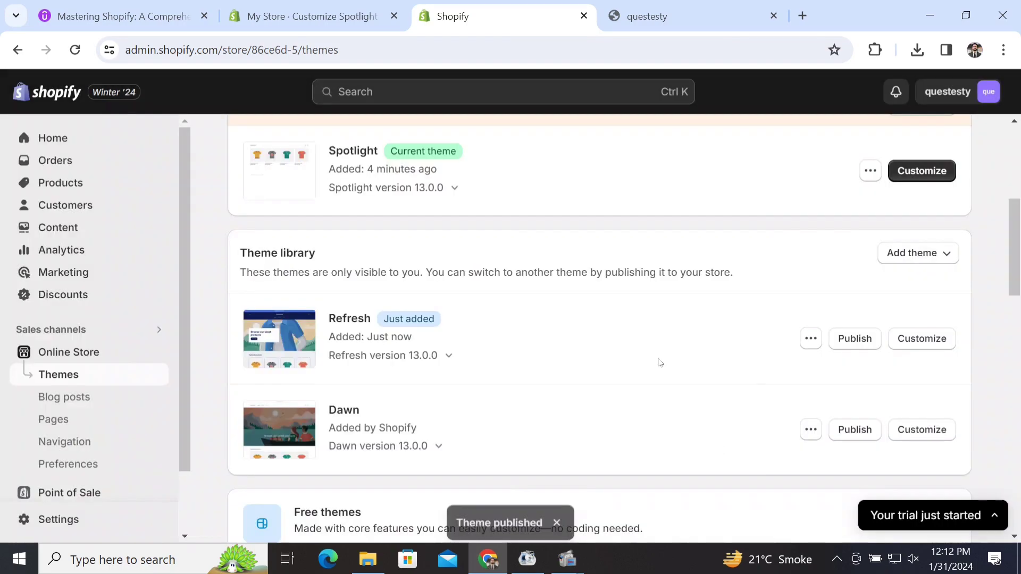
{"action": "left_click", "coordinate": [669, 4]}
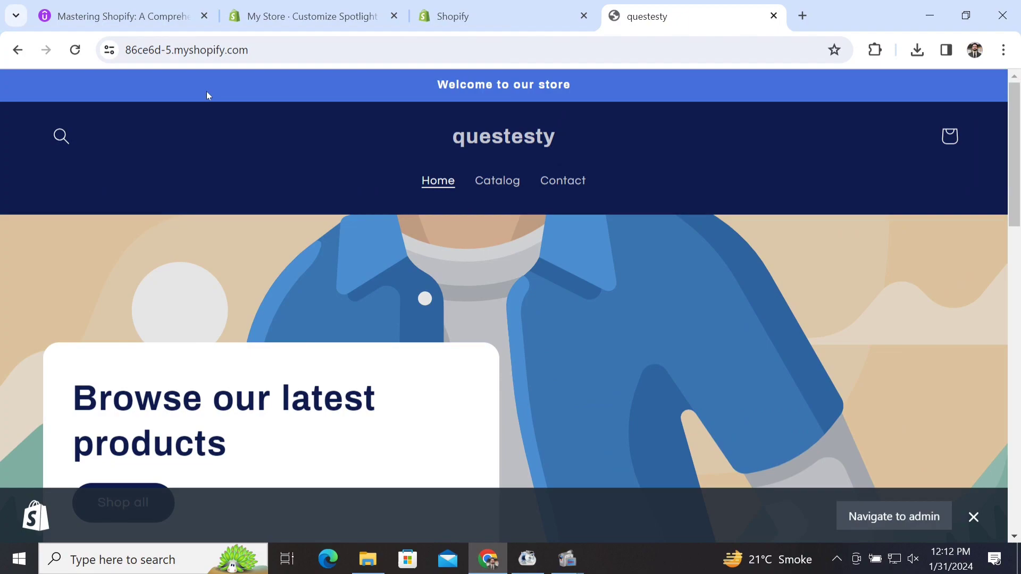
- Visit the storefront's Catalog page, then its Contact page with Name, Email, Phone and Comment fields
{"action": "left_click", "coordinate": [486, 179]}
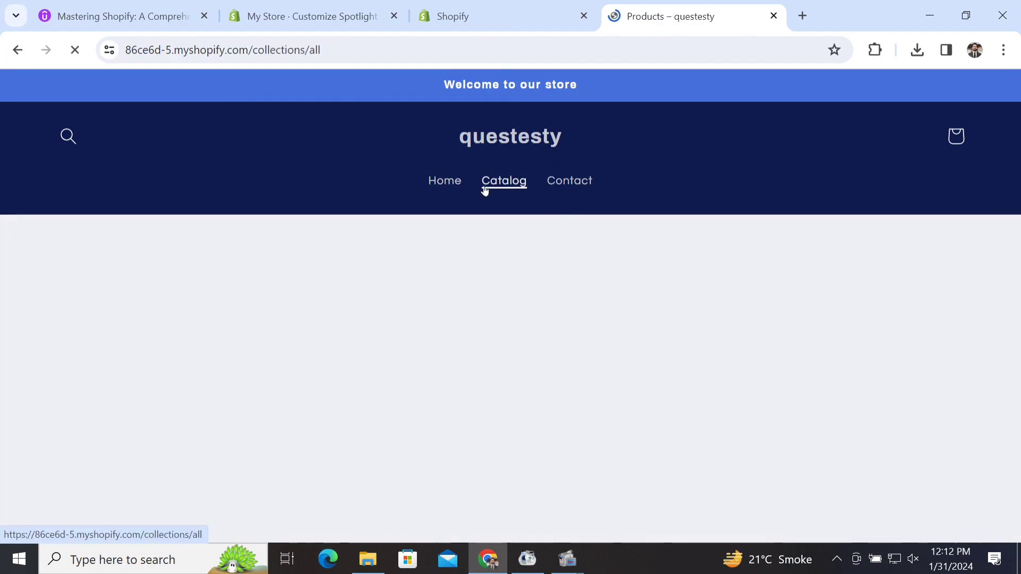
{"action": "left_click", "coordinate": [552, 182]}
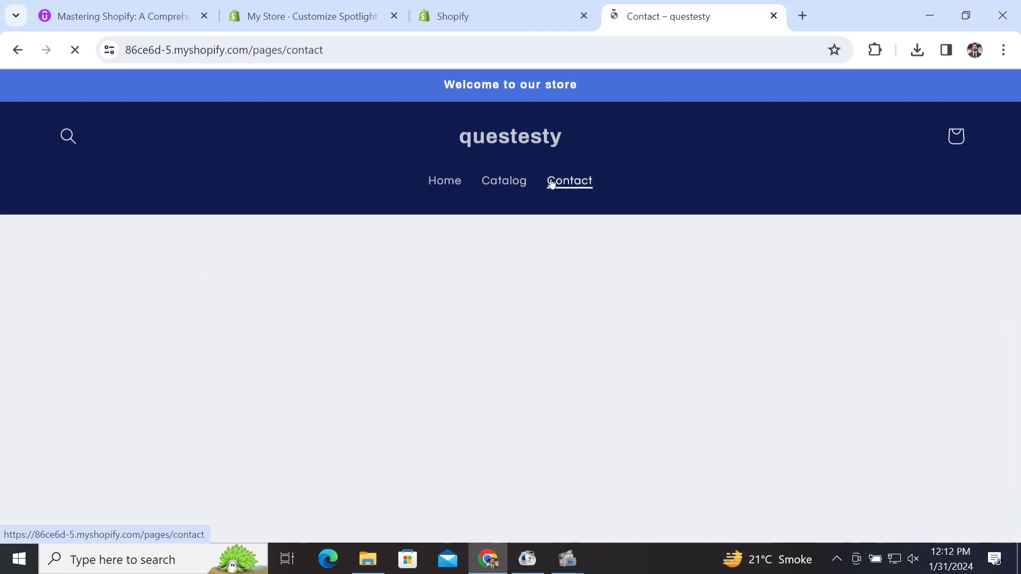